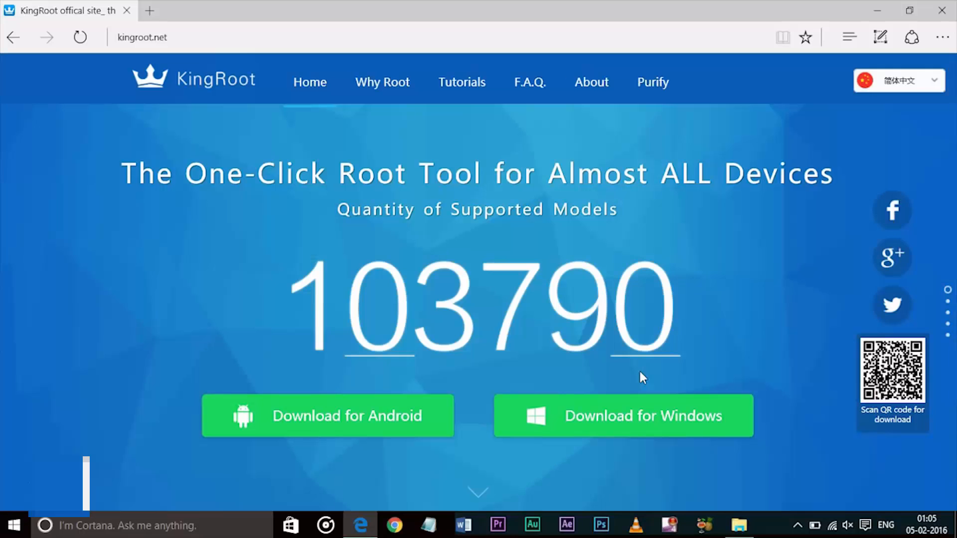
{"action": "scroll", "coordinate": [752, 322], "scroll_direction": "down", "scroll_amount": 1}
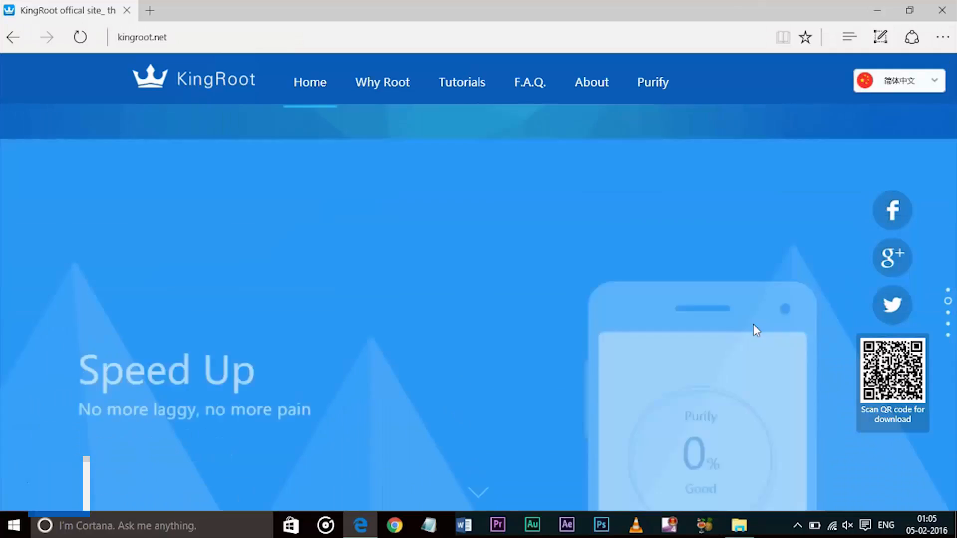
{"action": "scroll", "coordinate": [753, 324], "scroll_direction": "down", "scroll_amount": 1}
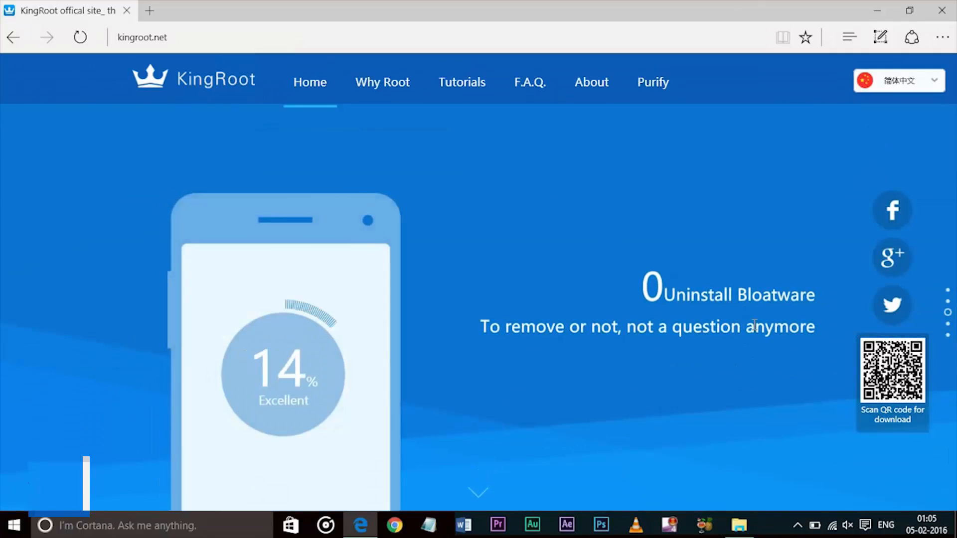
{"action": "scroll", "coordinate": [752, 322], "scroll_direction": "down", "scroll_amount": 1}
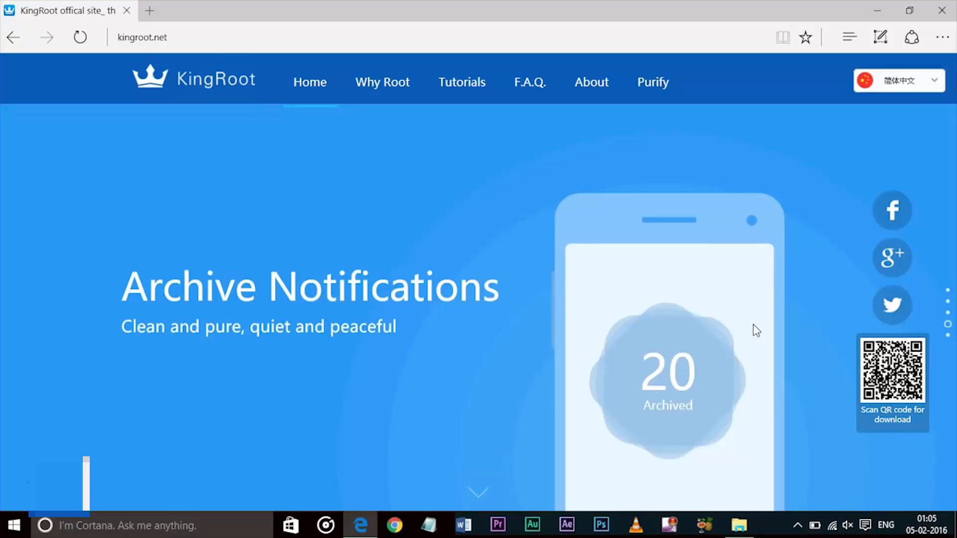
{"action": "scroll", "coordinate": [753, 325], "scroll_direction": "down", "scroll_amount": 2}
{"action": "scroll", "coordinate": [759, 326], "scroll_direction": "up", "scroll_amount": 1}
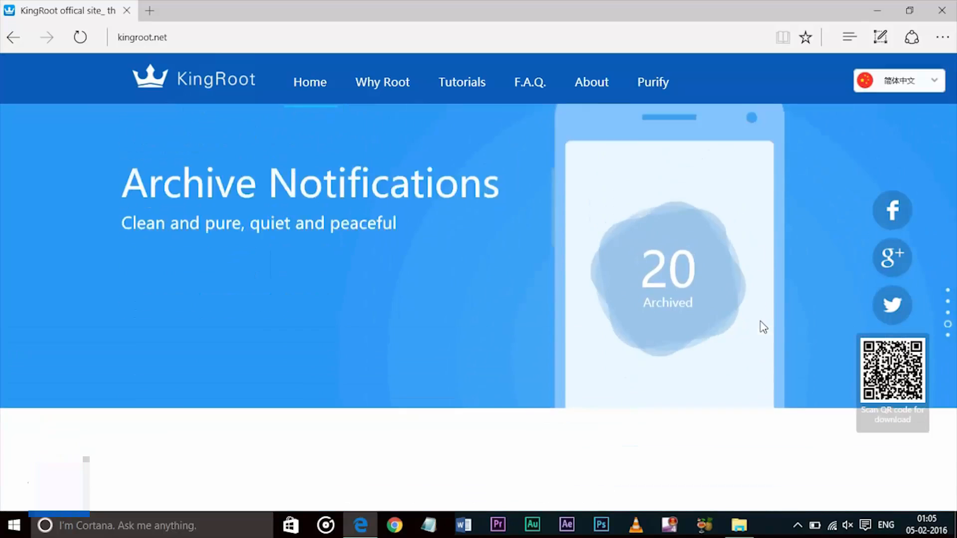
{"action": "scroll", "coordinate": [759, 326], "scroll_direction": "up", "scroll_amount": 1}
{"action": "scroll", "coordinate": [759, 326], "scroll_direction": "up", "scroll_amount": 1}
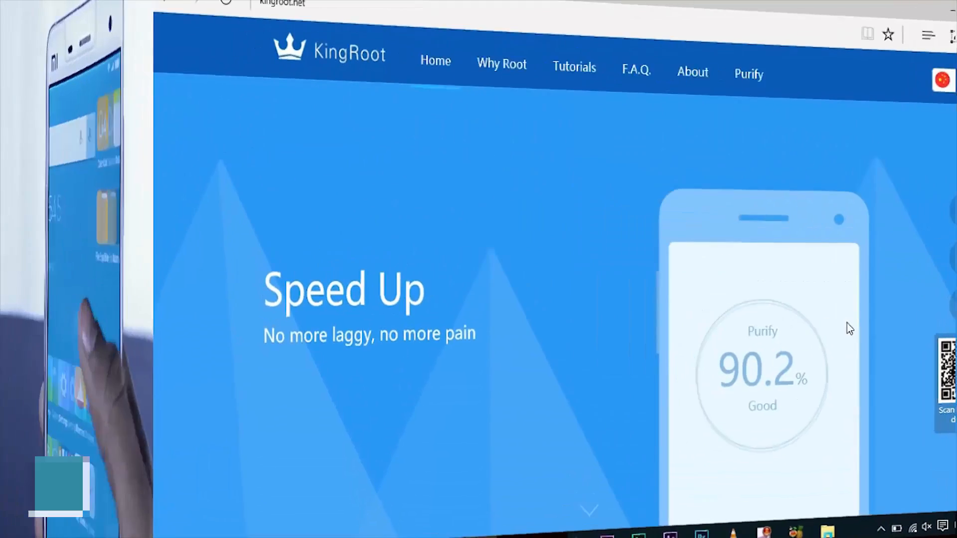